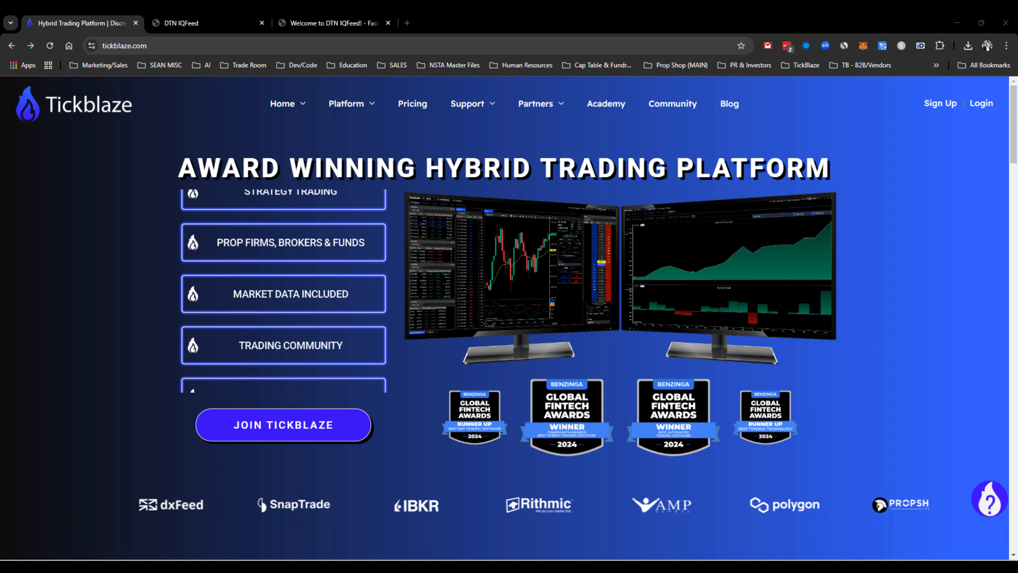
Step: Open the Connections page of the Tickblaze website and expand the Data Feeds list
mouse_move(345, 107)
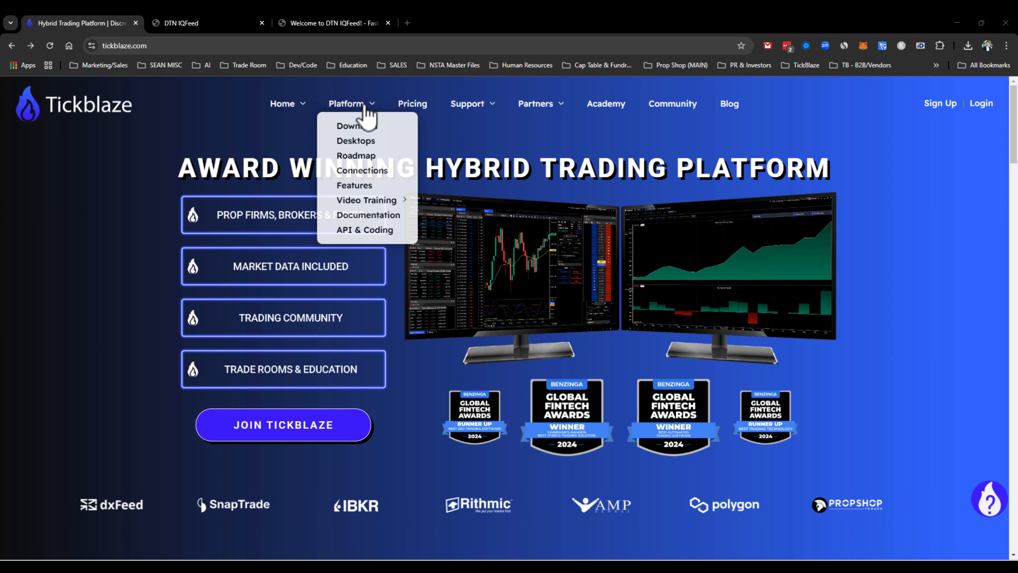
click(356, 172)
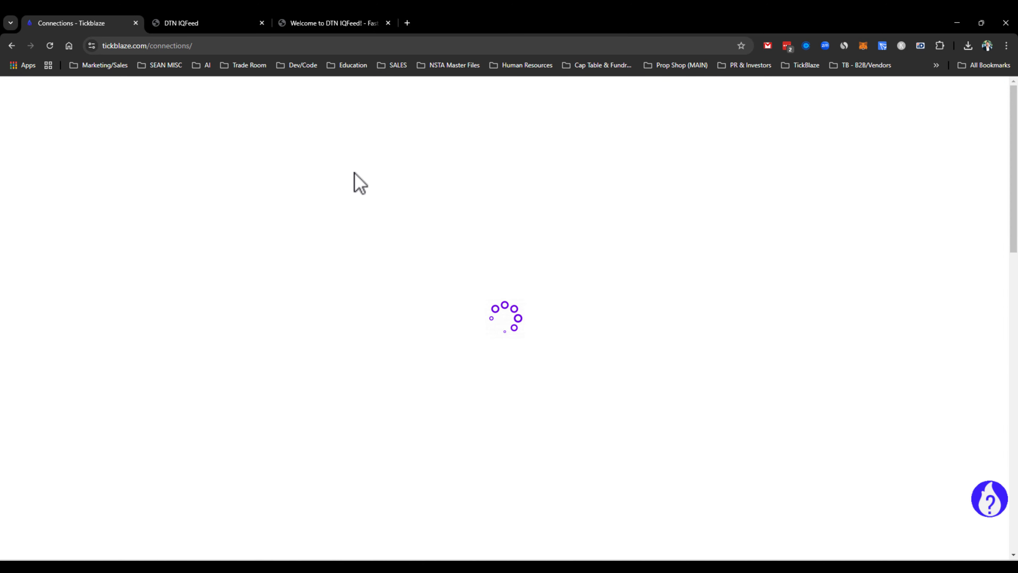
scroll(798, 279, down, 1)
scroll(813, 283, down, 10)
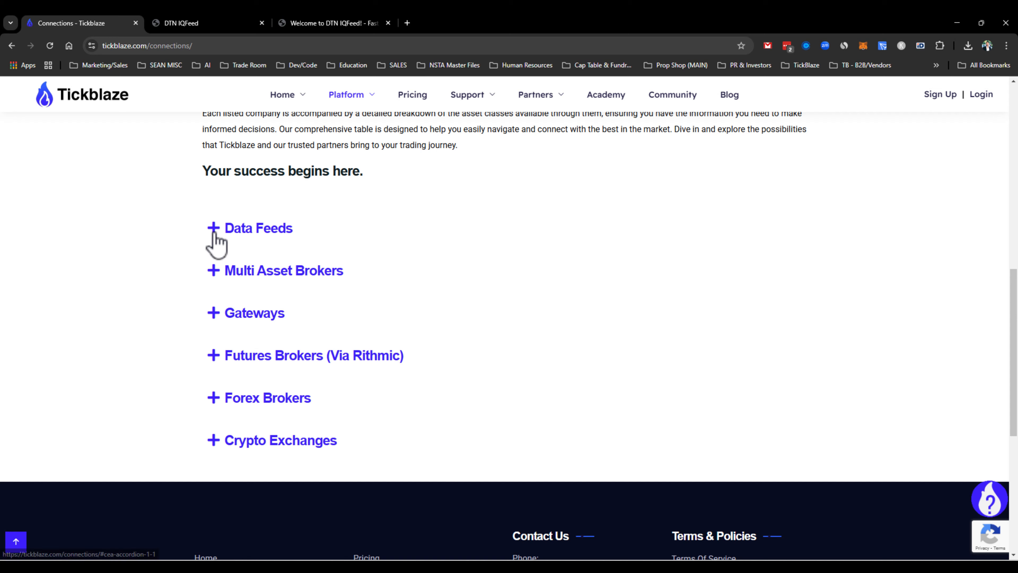
click(215, 235)
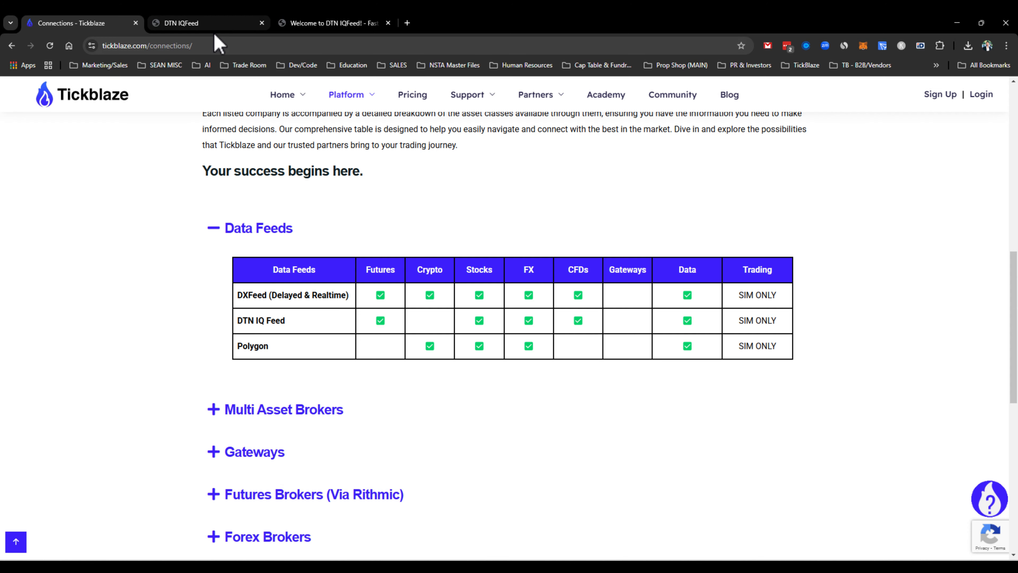
Step: Open the DTN IQFeed guide page and review its sign-up, client installation and connection instructions
mouse_move(352, 101)
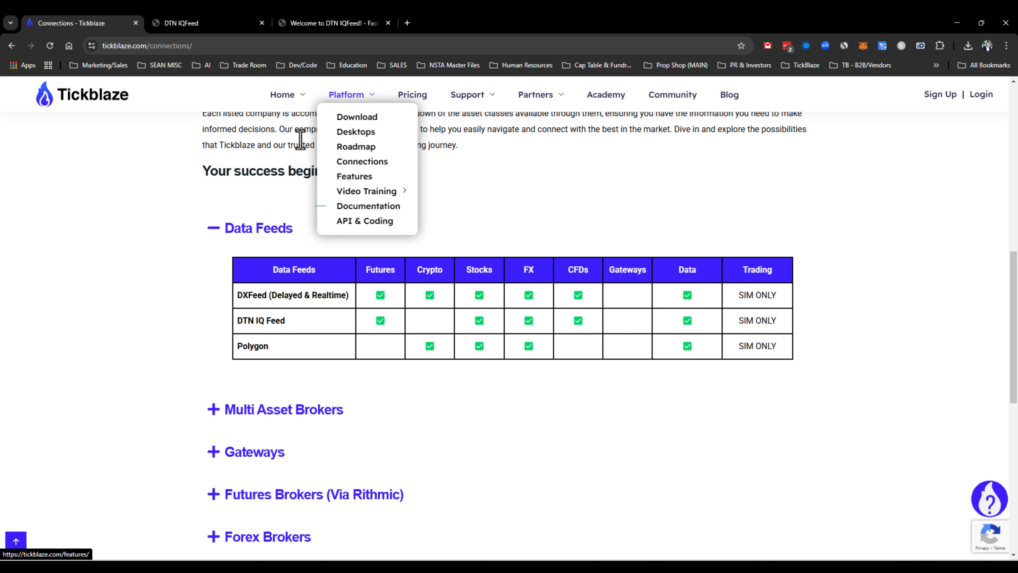
click(178, 25)
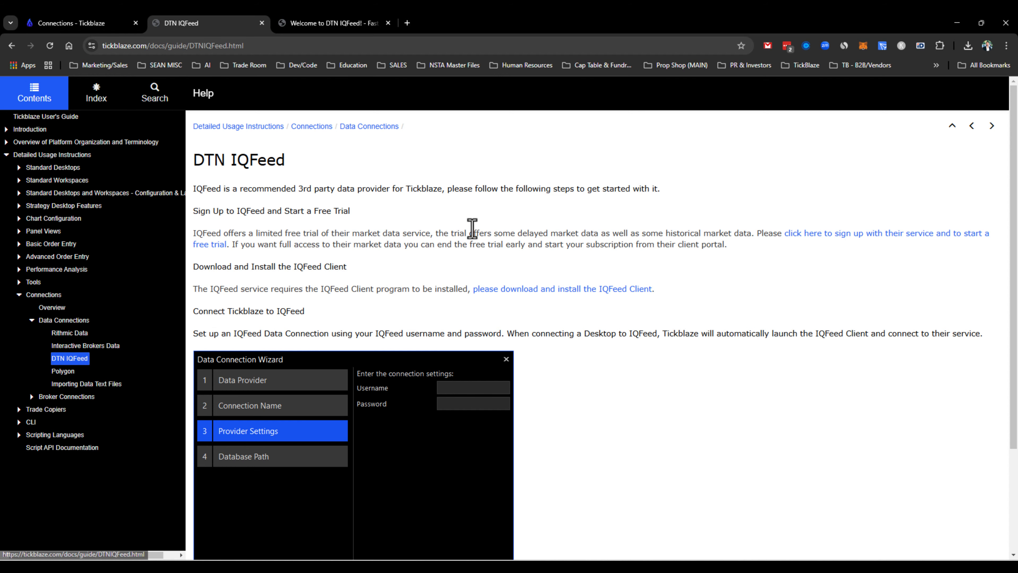
scroll(493, 230, down, 2)
scroll(481, 225, up, 2)
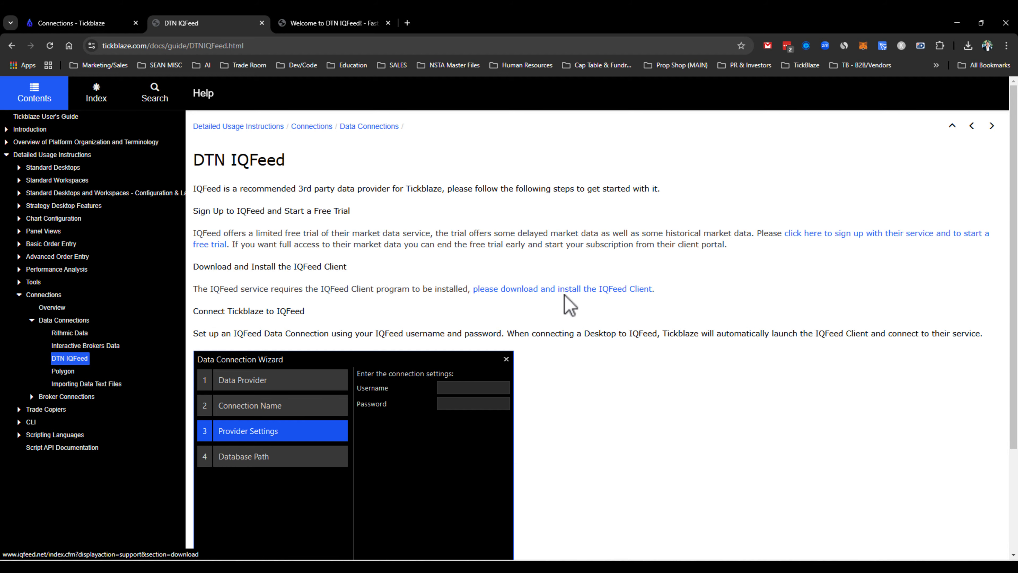
Step: Look at the IQFeed client download page and return to the connection settings section of the DTN IQFeed guide
click(353, 33)
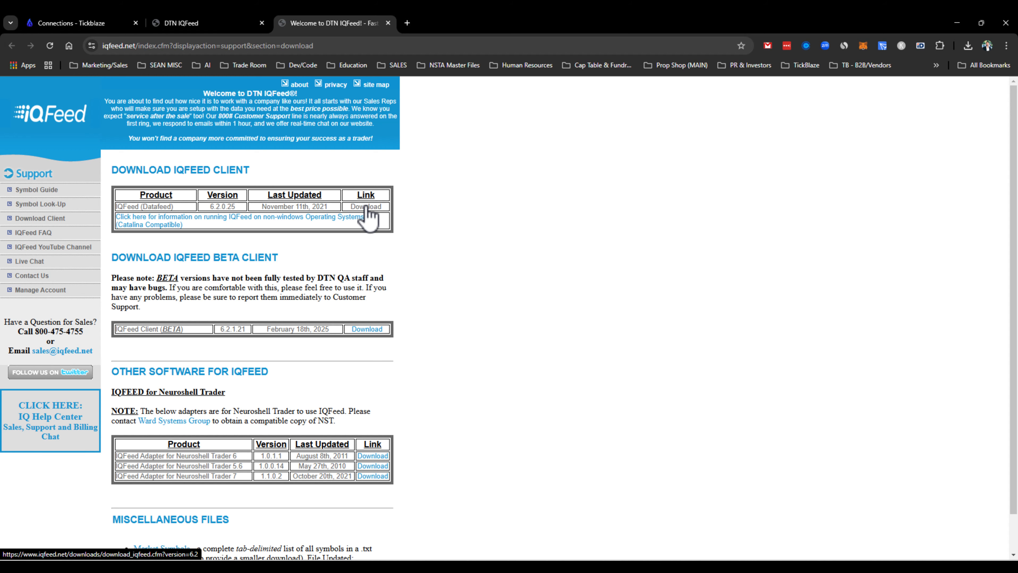
click(194, 22)
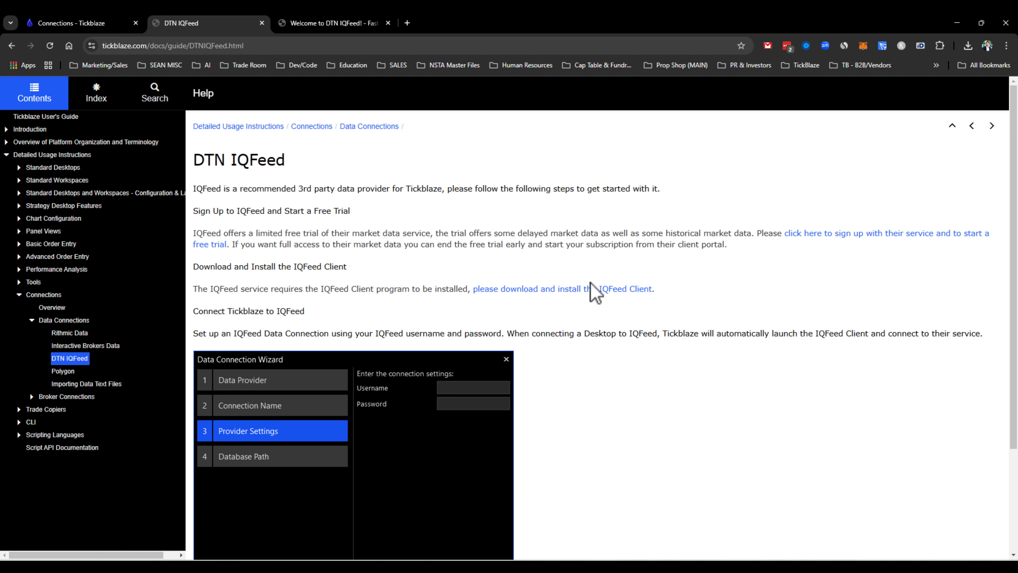
scroll(664, 302, down, 2)
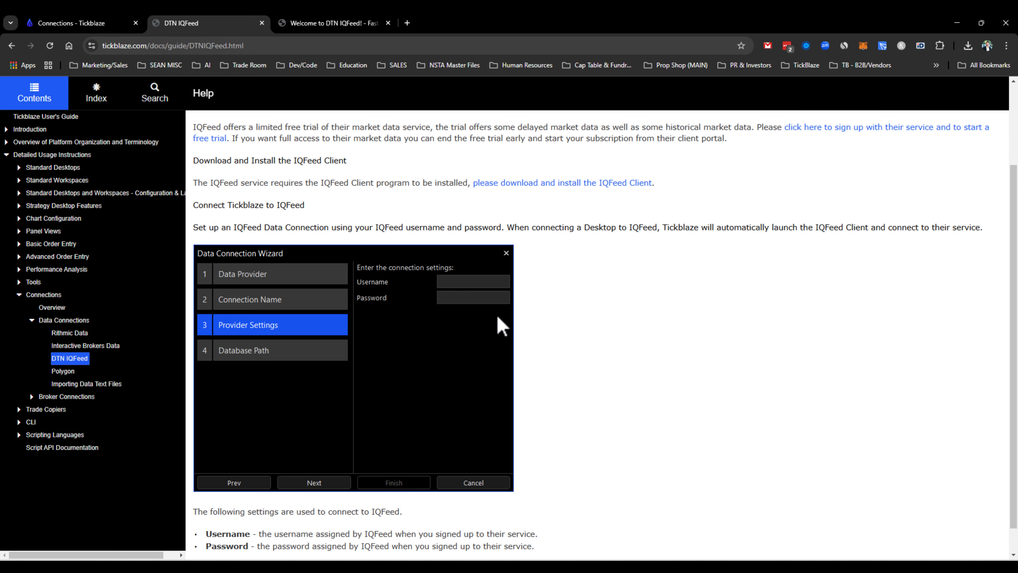
scroll(506, 329, down, 1)
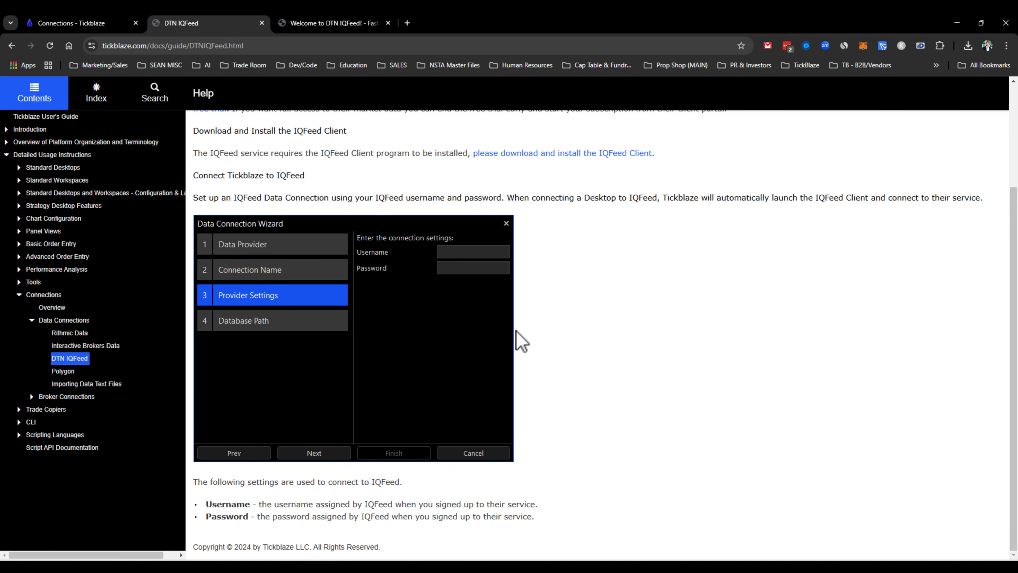
Step: Switch to Tickblaze and start a new data connection with IQFeed as provider, keeping the name IQFeed 2
click(958, 25)
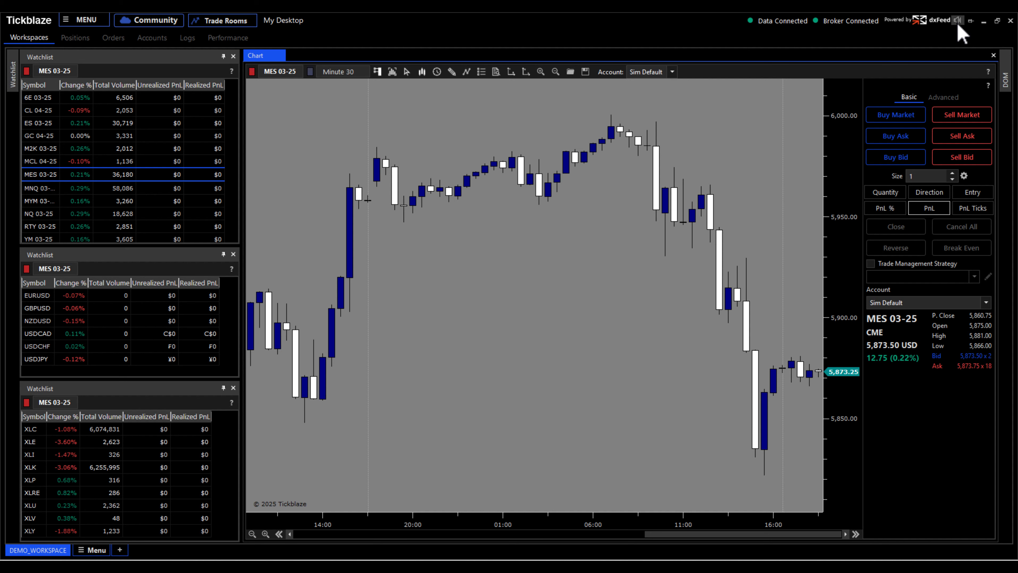
click(65, 23)
mouse_move(80, 62)
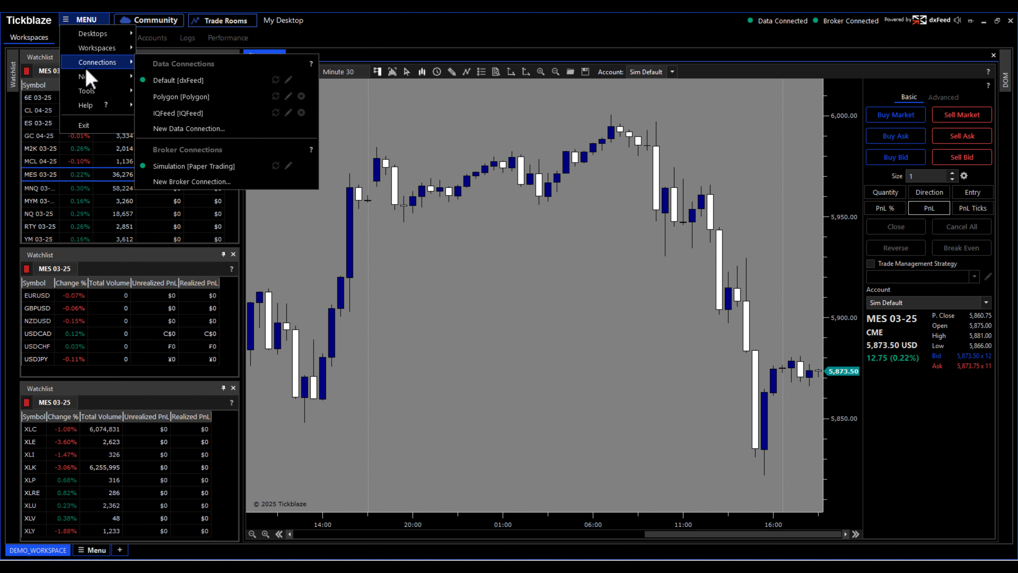
click(171, 129)
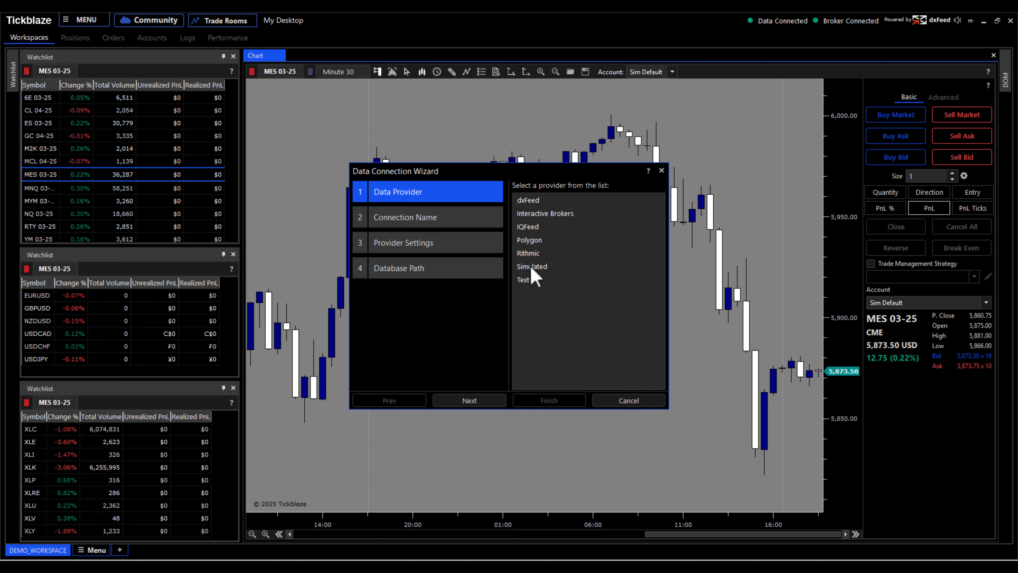
click(528, 227)
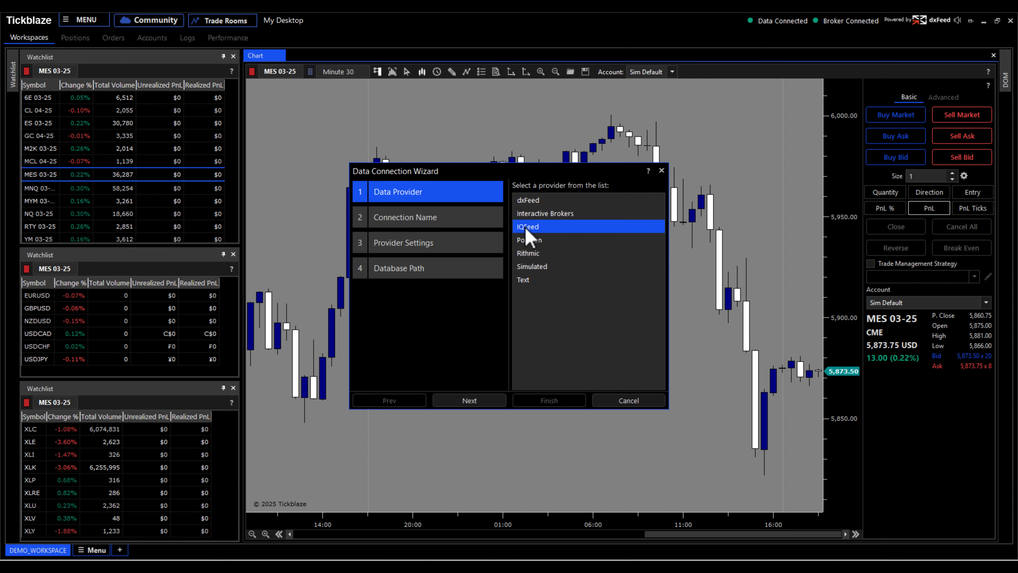
click(489, 406)
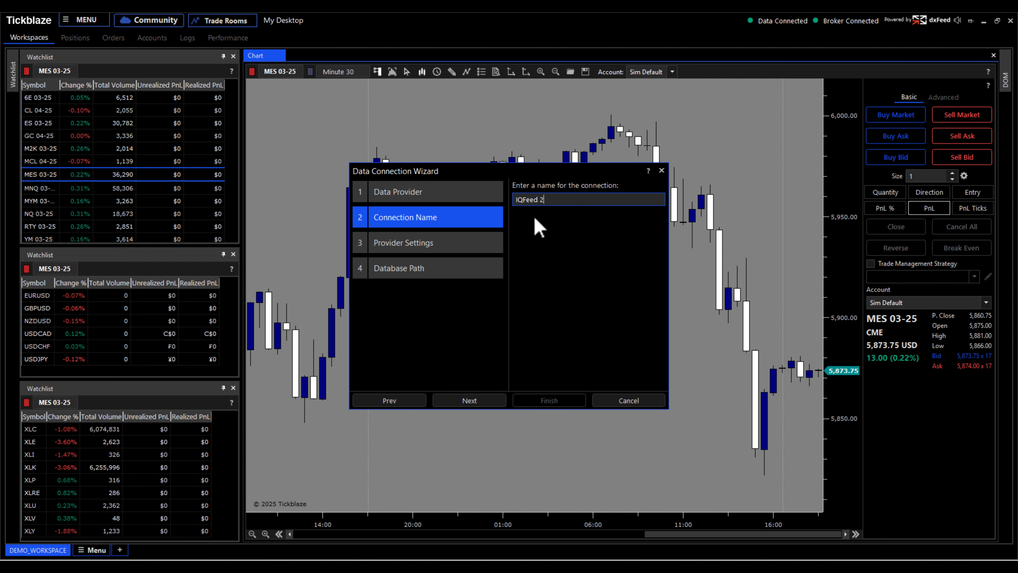
triple_click(550, 199)
click(473, 402)
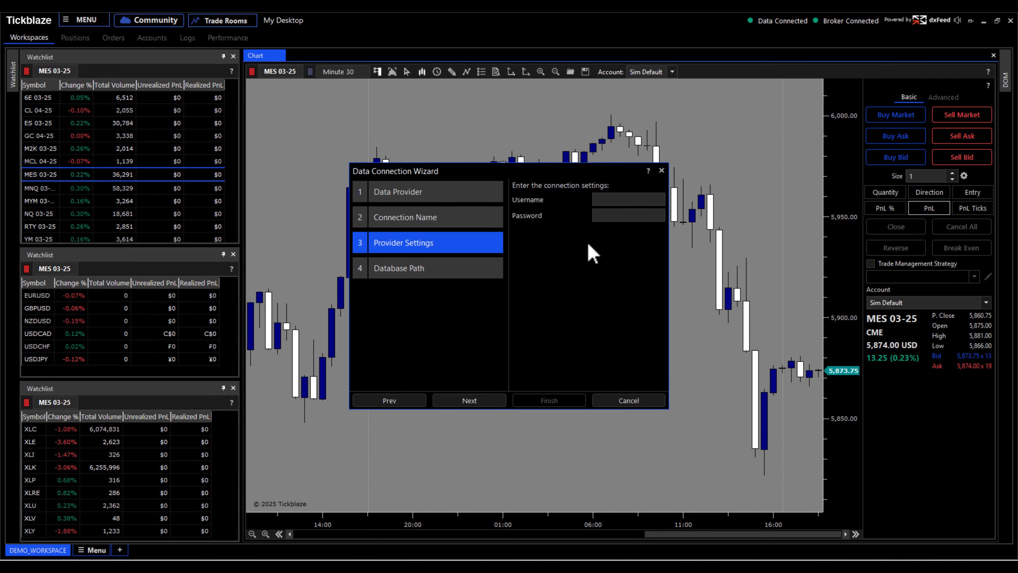
Step: Examine the username and password fields in the IQFeed provider settings and cancel the new connection
click(606, 171)
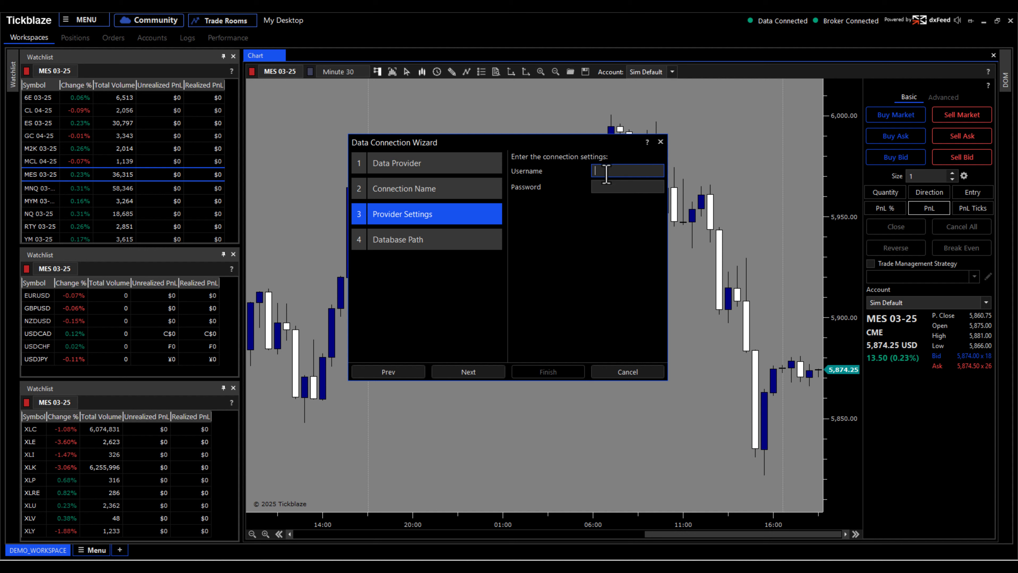
click(607, 187)
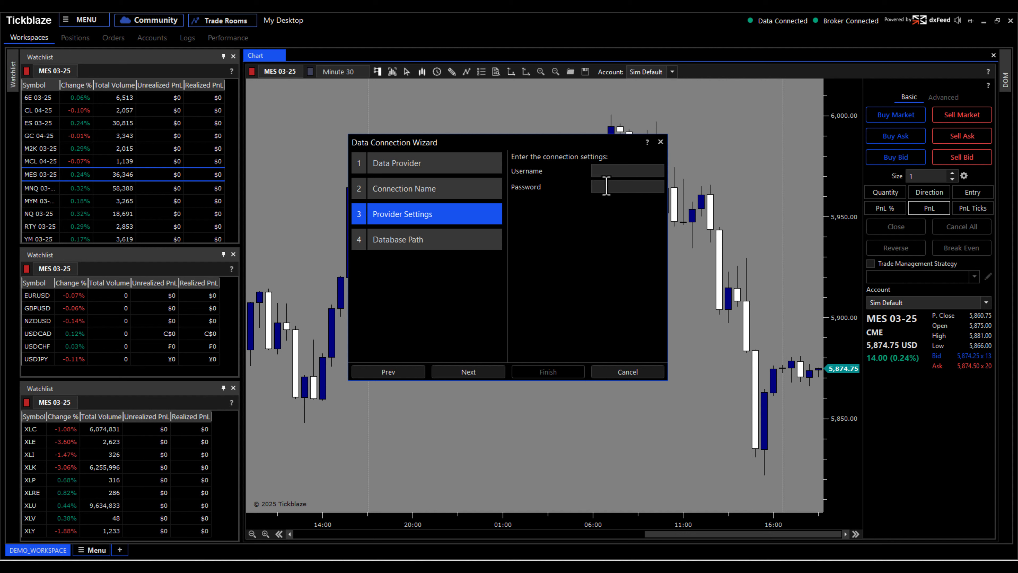
click(607, 176)
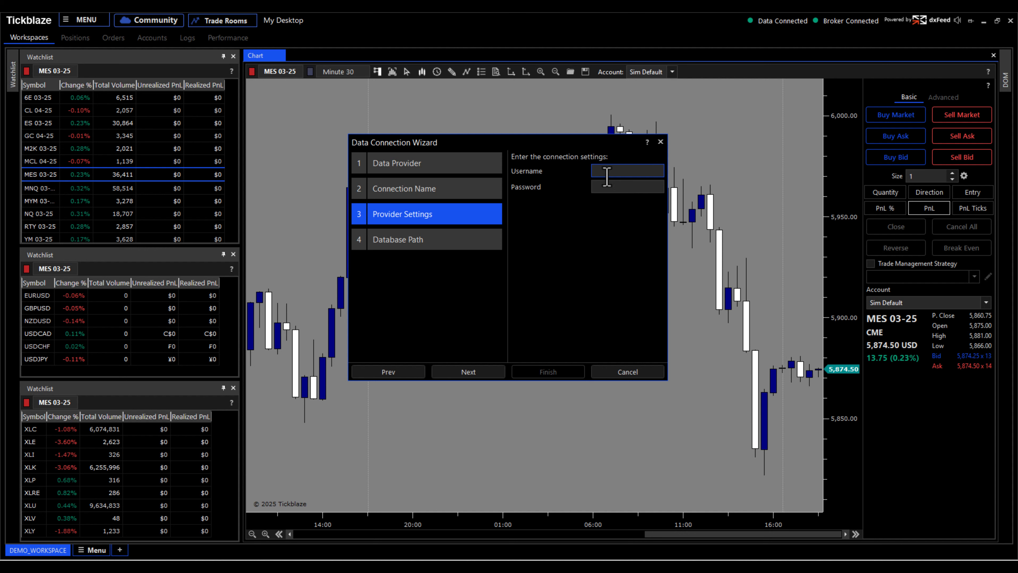
click(609, 187)
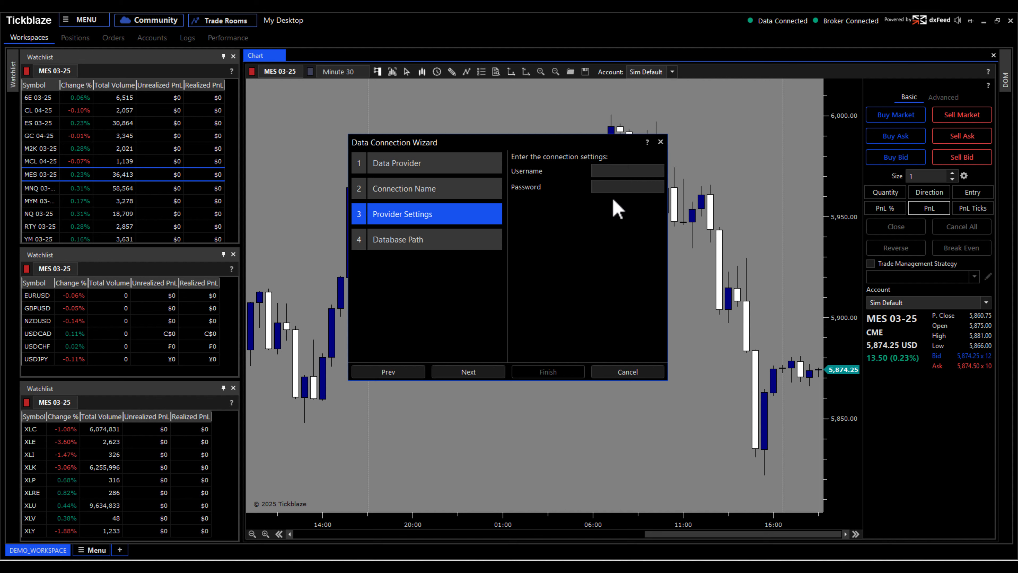
click(625, 372)
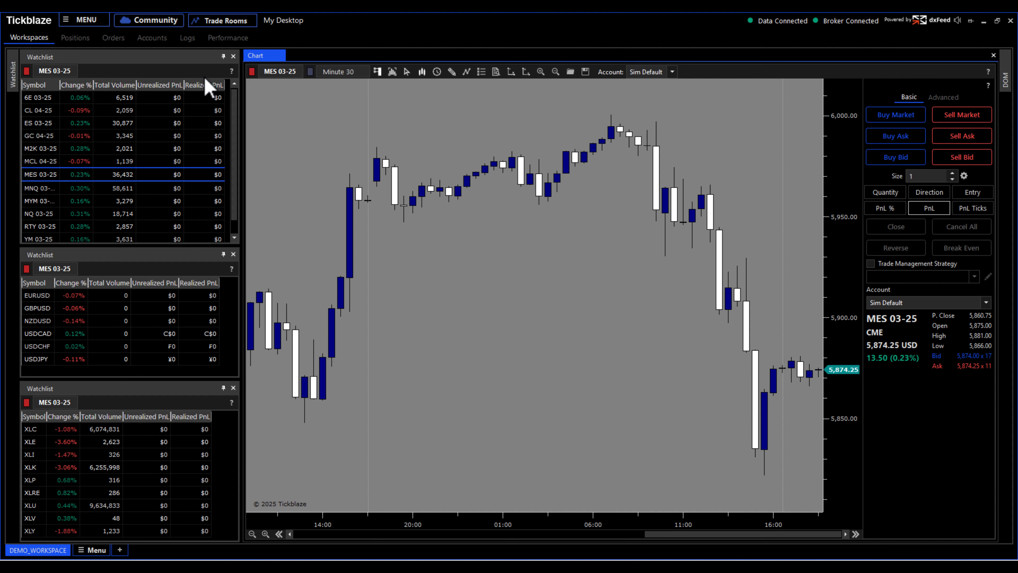
Step: Connect to the existing IQFeed data connection and examine the MES 03-25 chart at different zoom levels
click(82, 20)
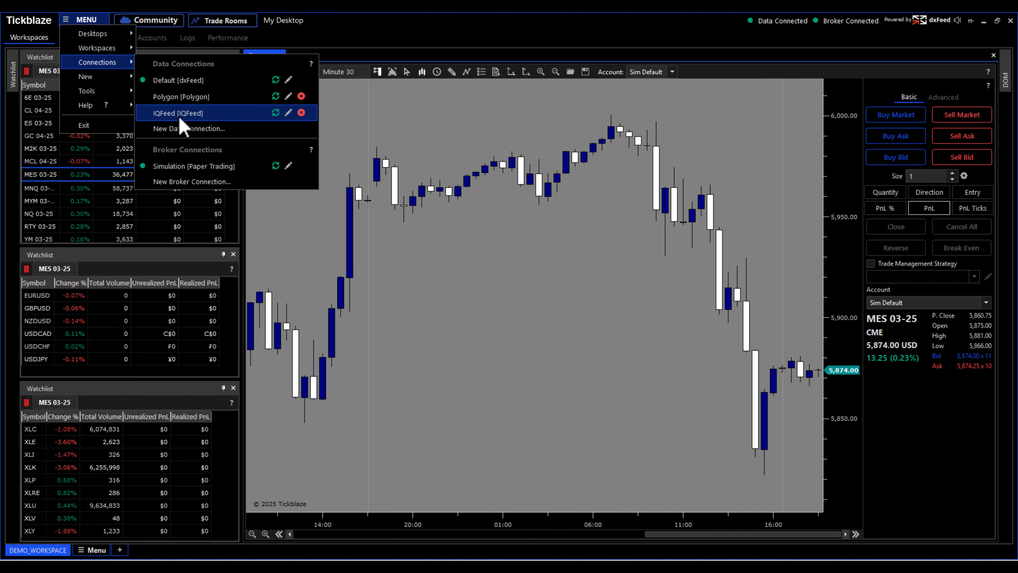
click(199, 117)
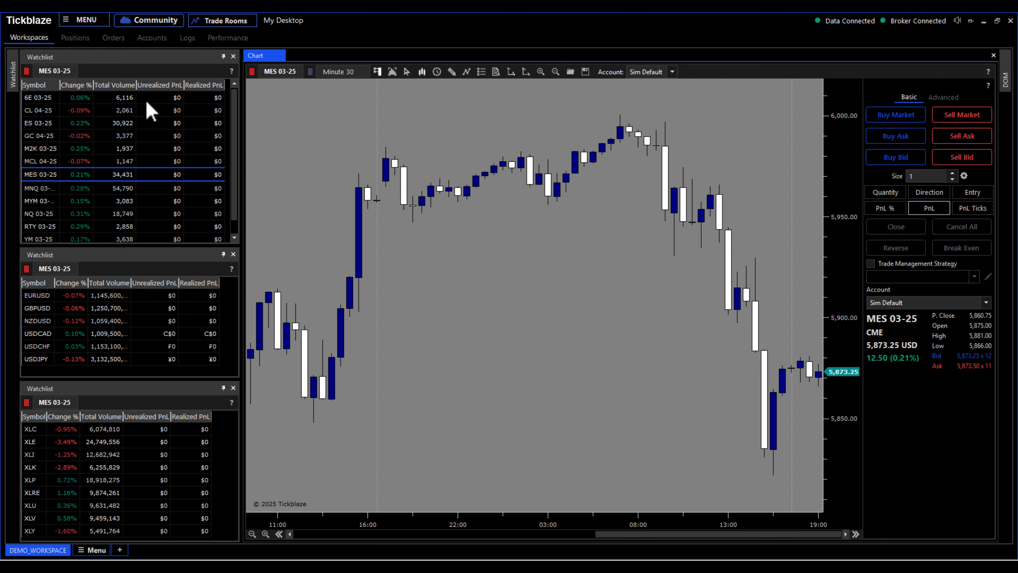
scroll(573, 316, up, 3)
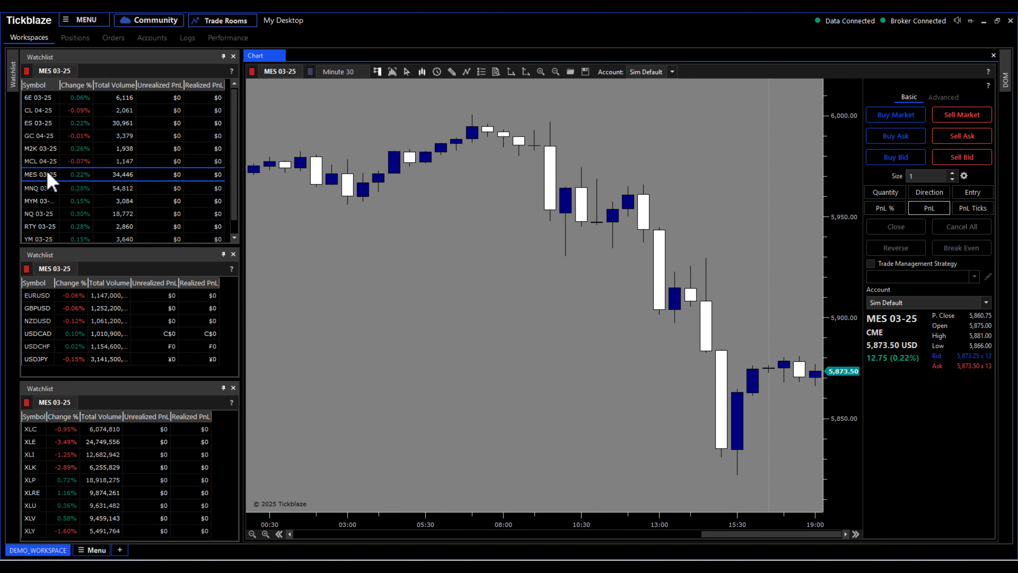
scroll(441, 345, down, 1)
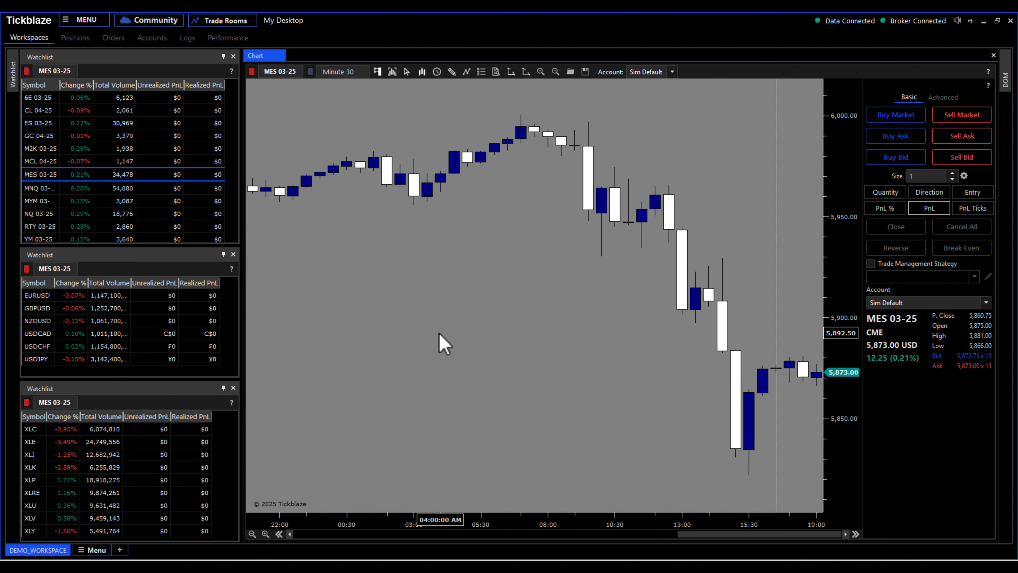
scroll(441, 345, down, 1)
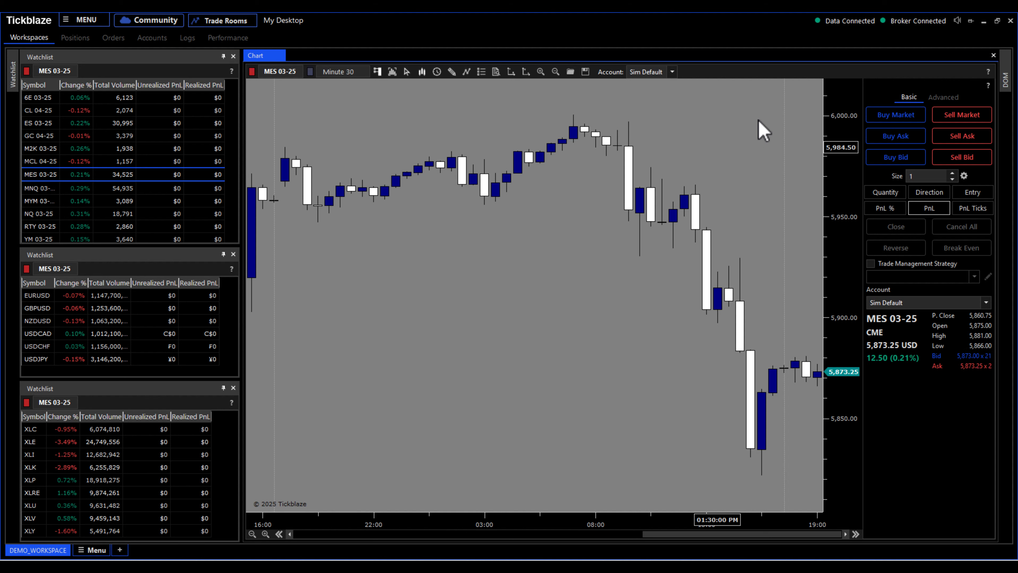
Step: Switch the data connection back to Default [dxFeed]
click(67, 24)
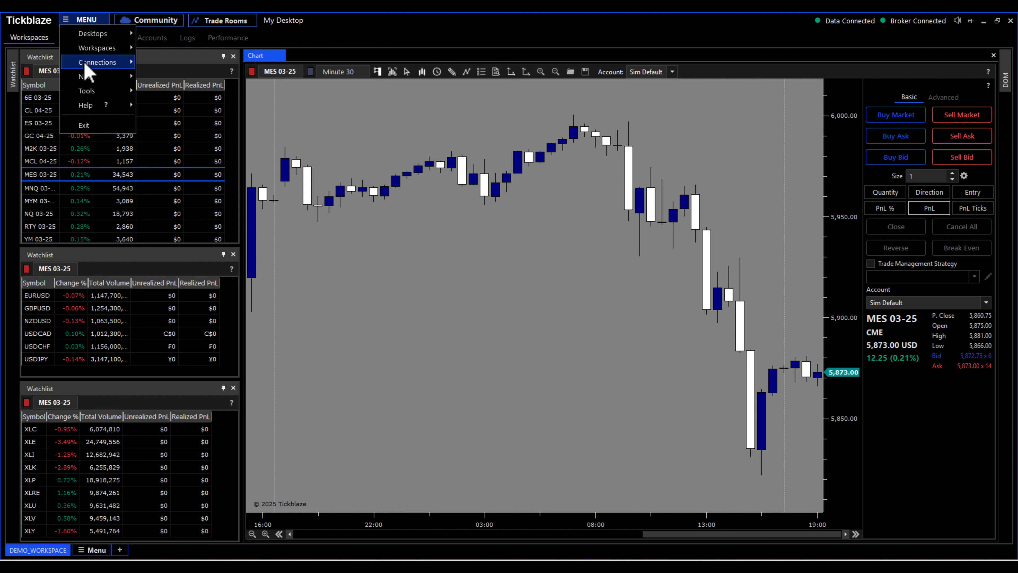
mouse_move(82, 63)
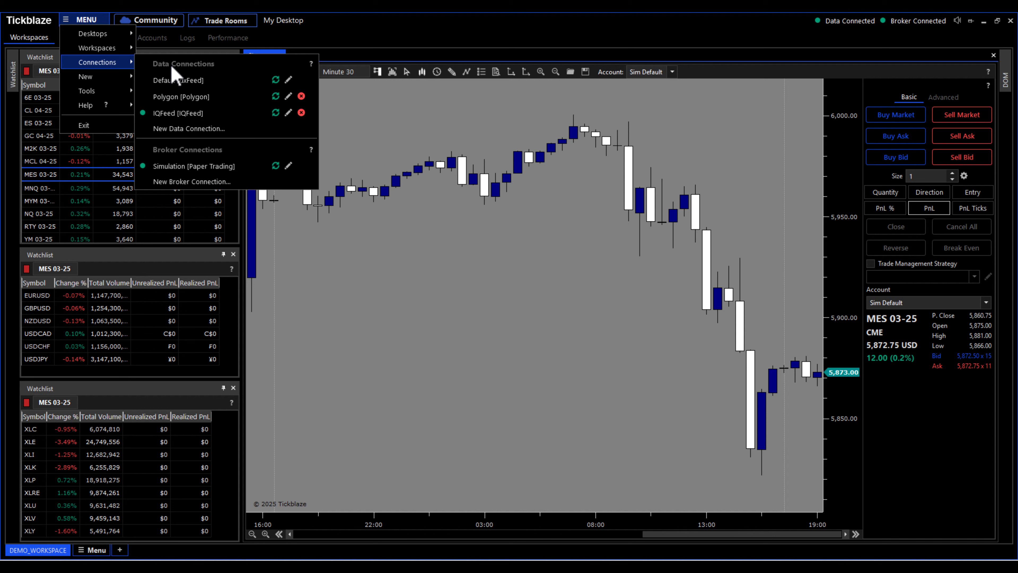
click(195, 86)
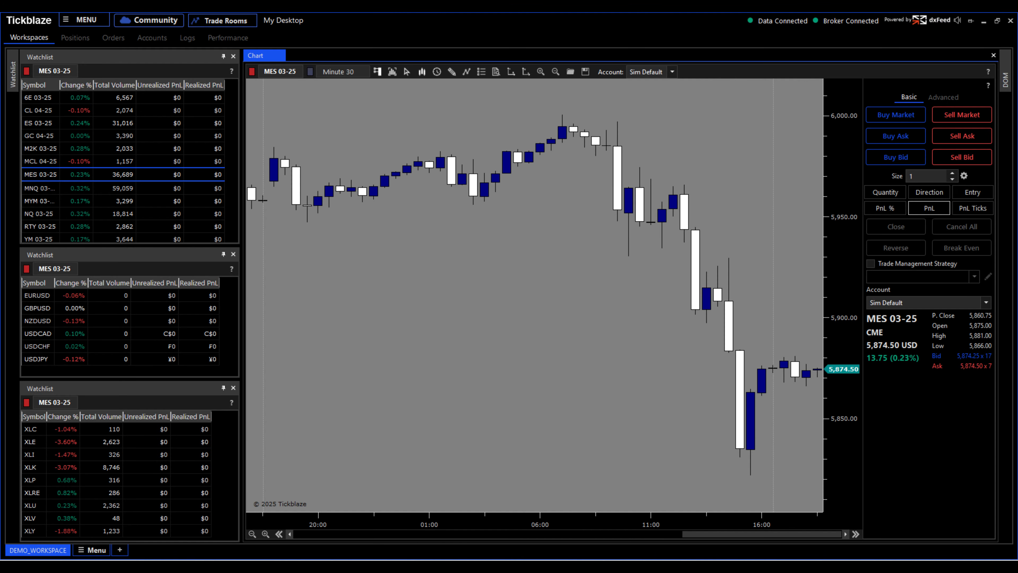
Step: Switch to the browser and open the Tickblaze website's Contact Us page to review the support options
mouse_move(203, 567)
click(233, 540)
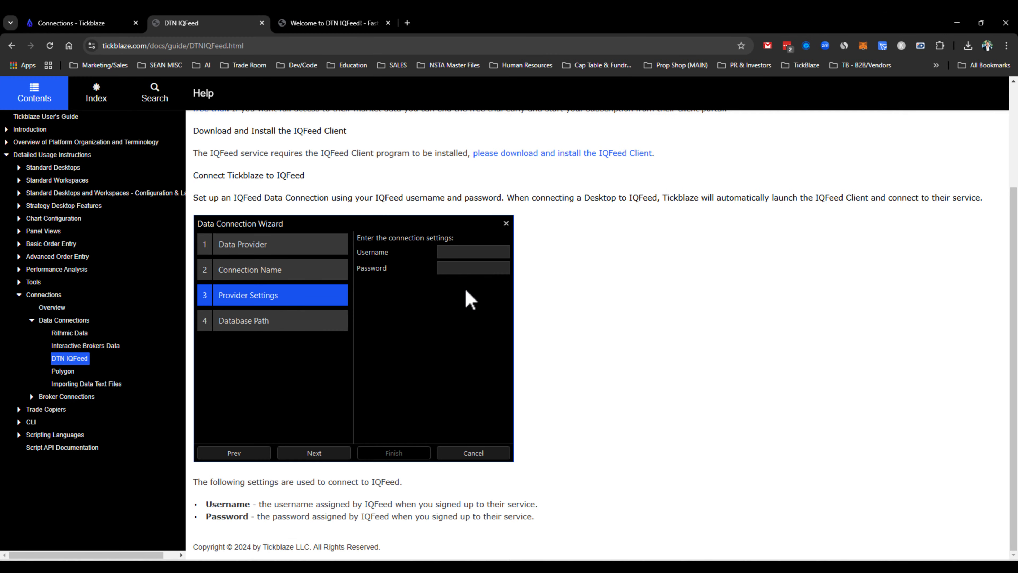
scroll(409, 450, up, 3)
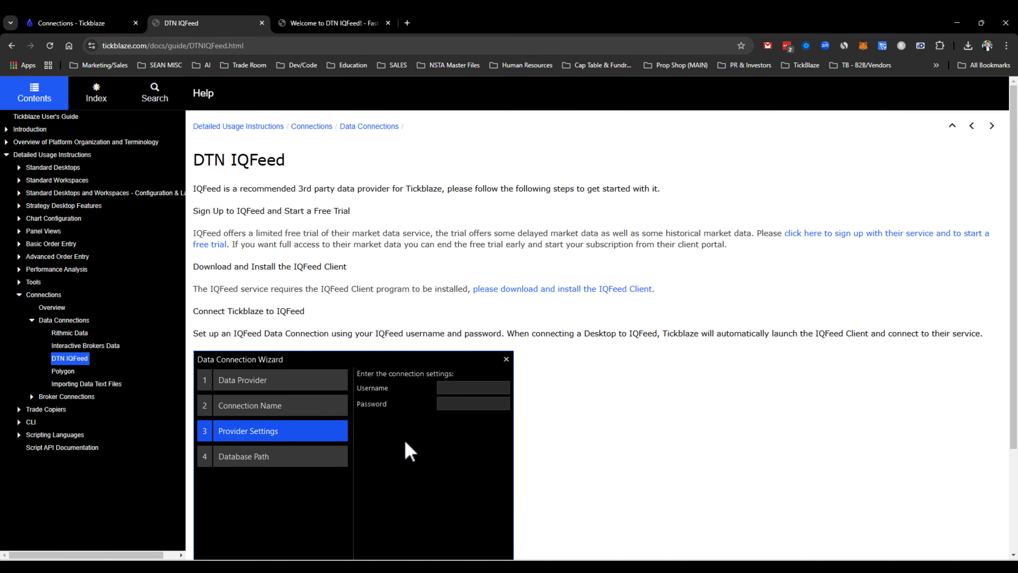
click(89, 24)
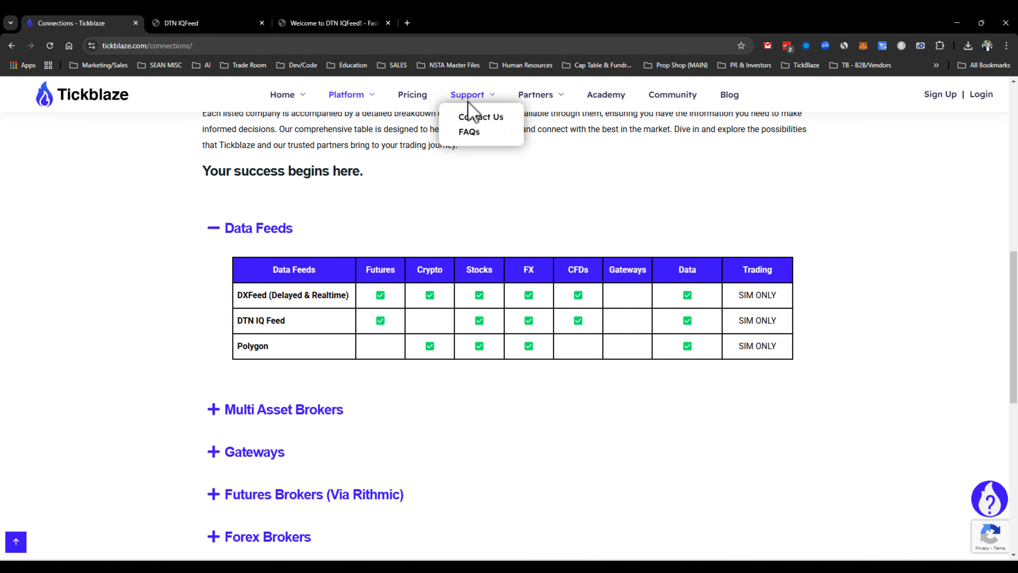
click(471, 118)
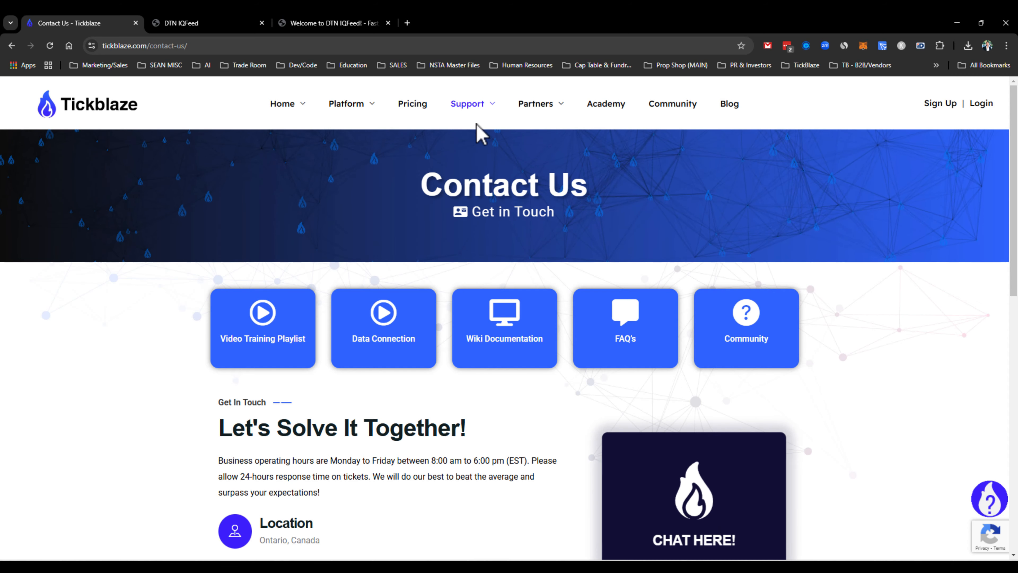
scroll(494, 386, down, 5)
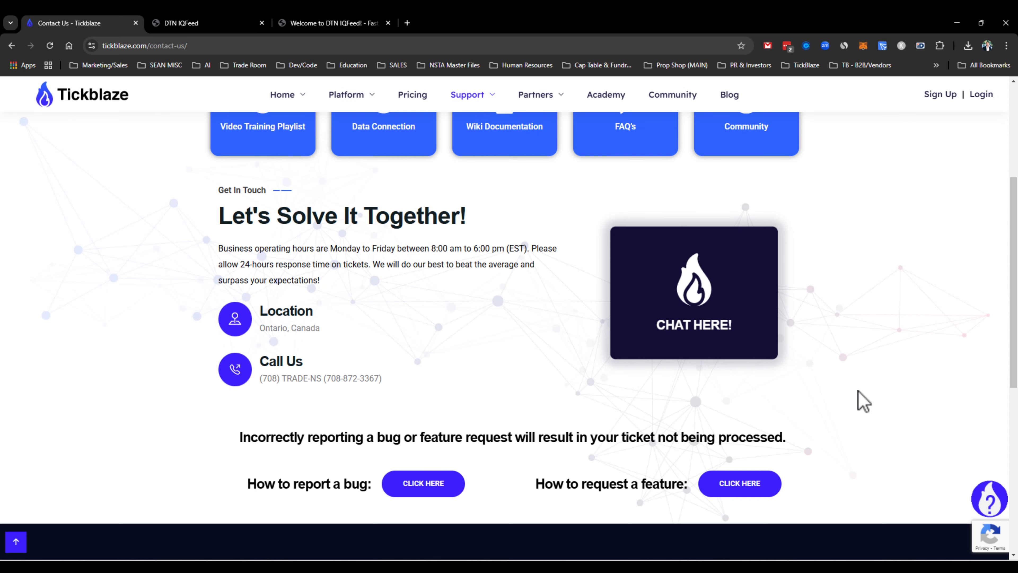
Step: Open the Tickblaze website's Connections page, expand the Data Feeds section and highlight the DTN IQ Feed entry in its table
scroll(862, 402, up, 1)
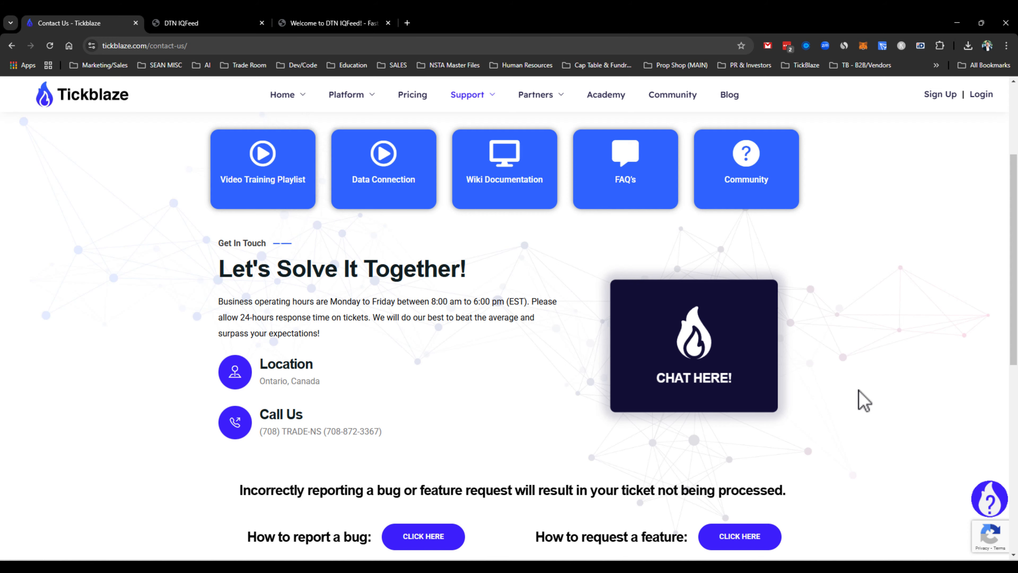
mouse_move(353, 103)
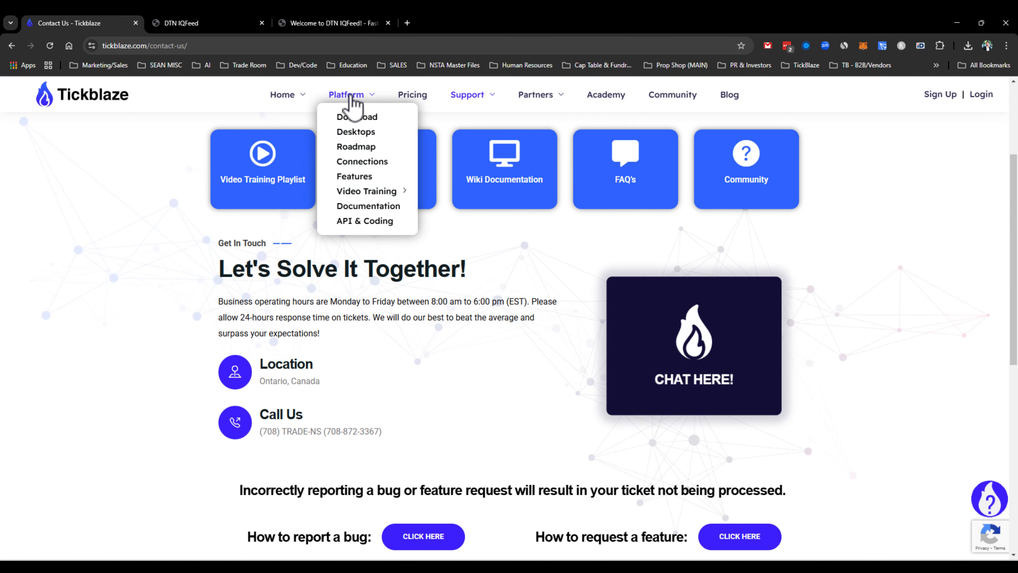
click(348, 164)
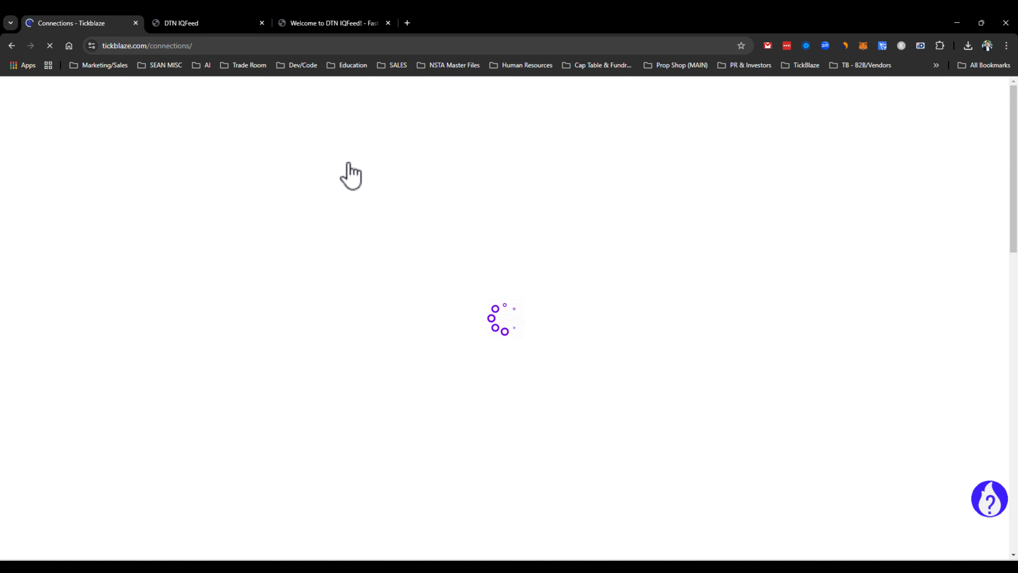
scroll(378, 218, down, 10)
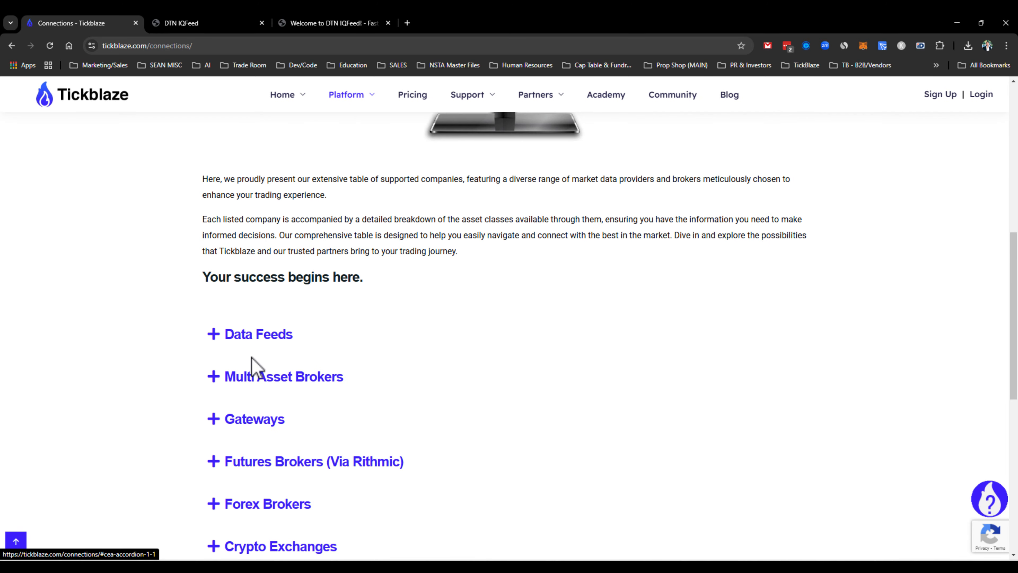
click(219, 341)
scroll(261, 409, down, 3)
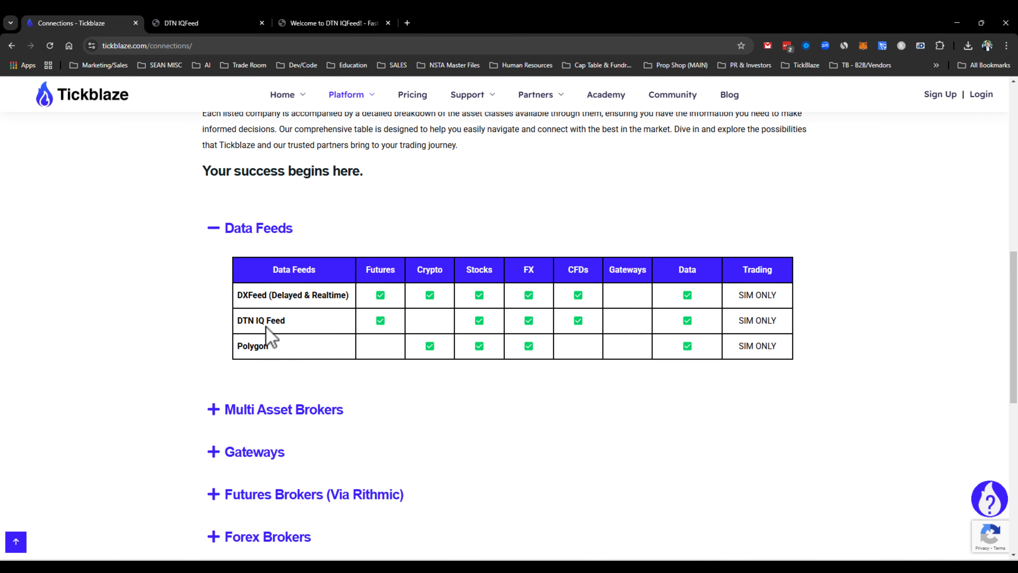
drag(291, 323, 240, 321)
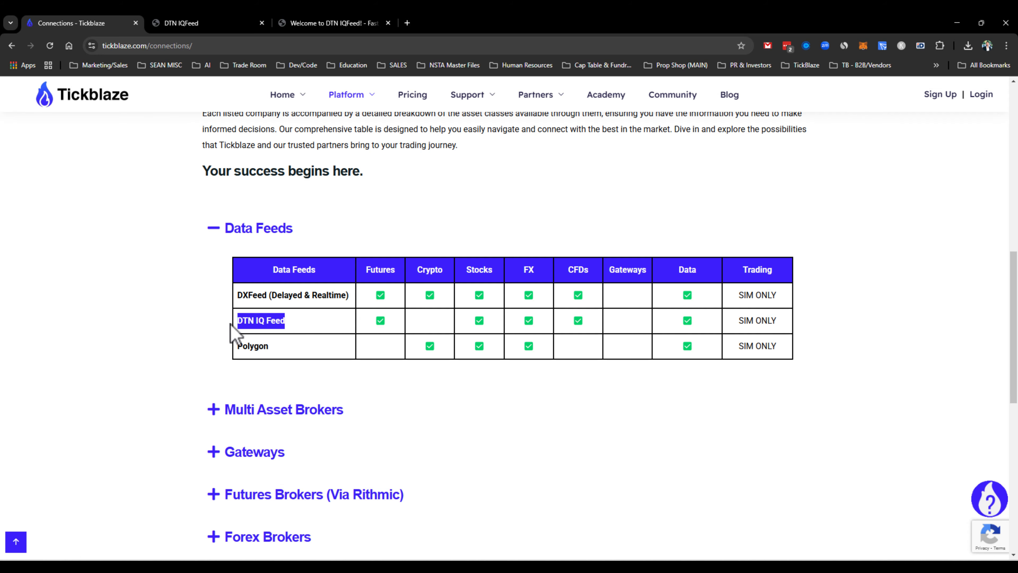
Step: Return to the Tickblaze website's home page
click(98, 96)
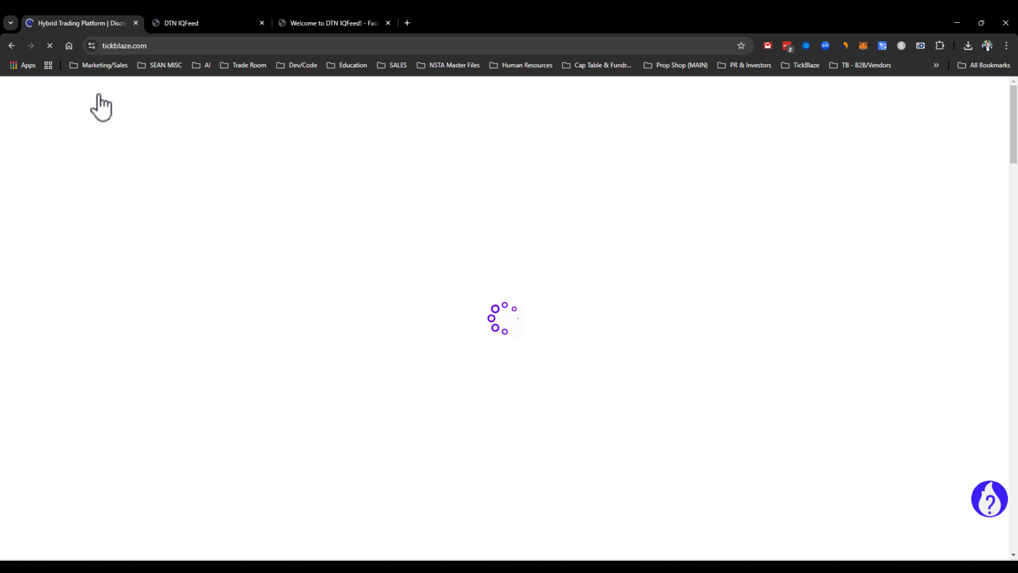